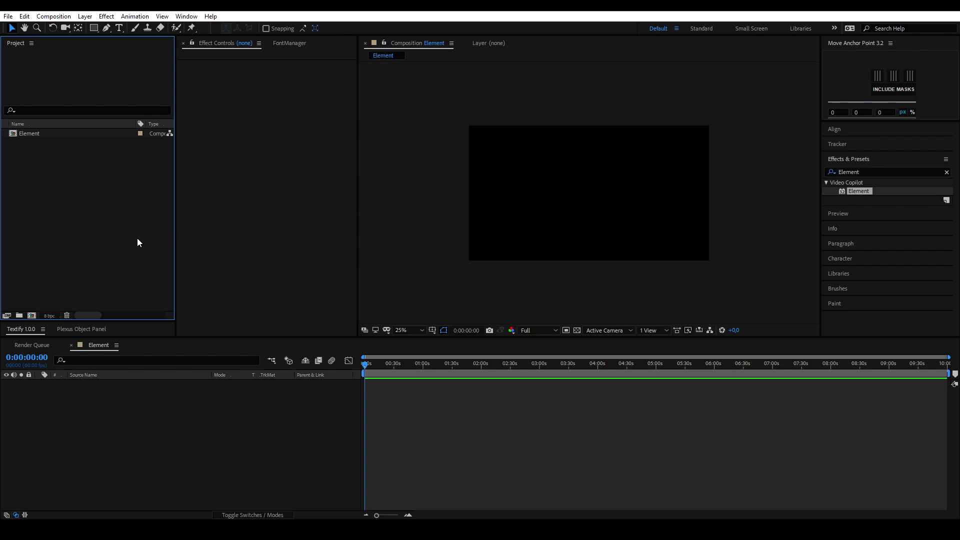
Step: Create a new white solid layer named Element in the composition
right_click(214, 409)
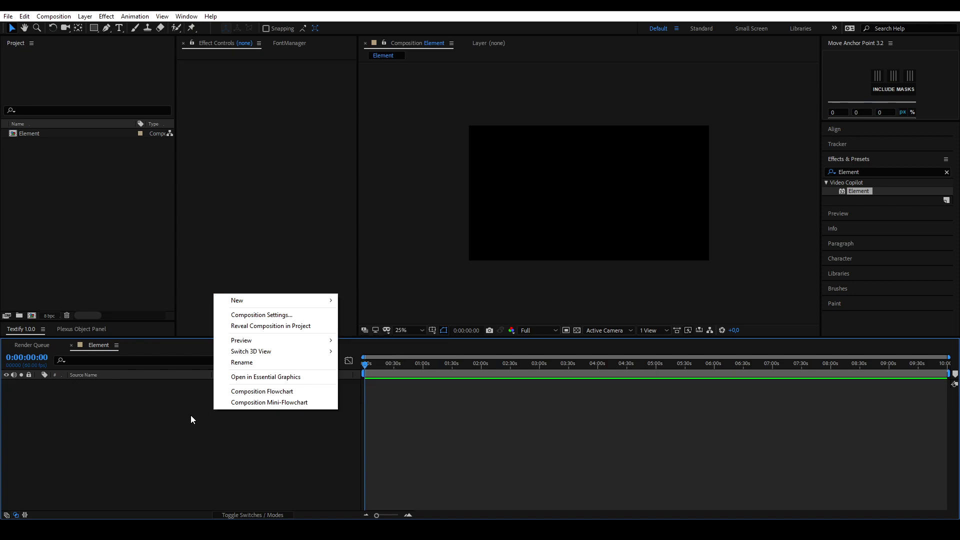
mouse_move(273, 300)
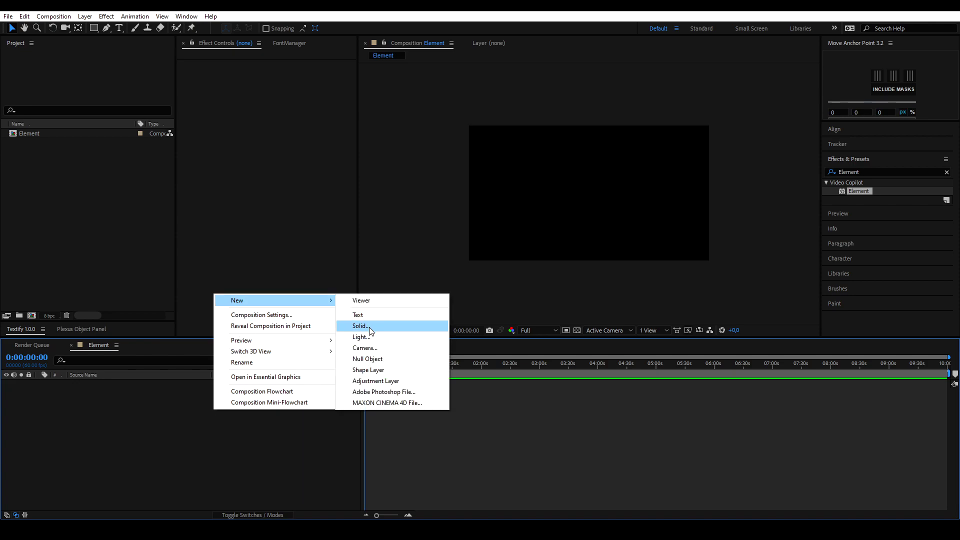
click(370, 329)
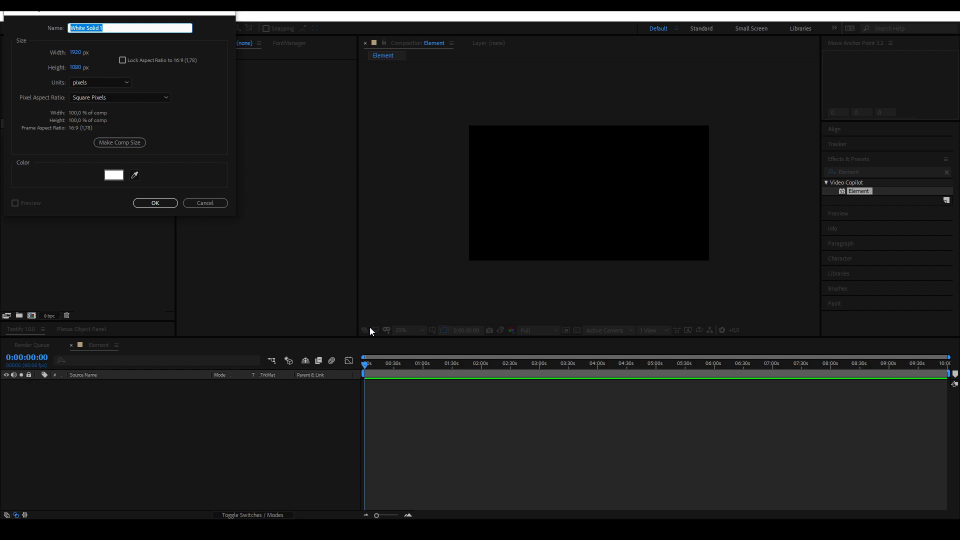
text(Elemt)
key(BackSpace)
text(ent)
key(Return)
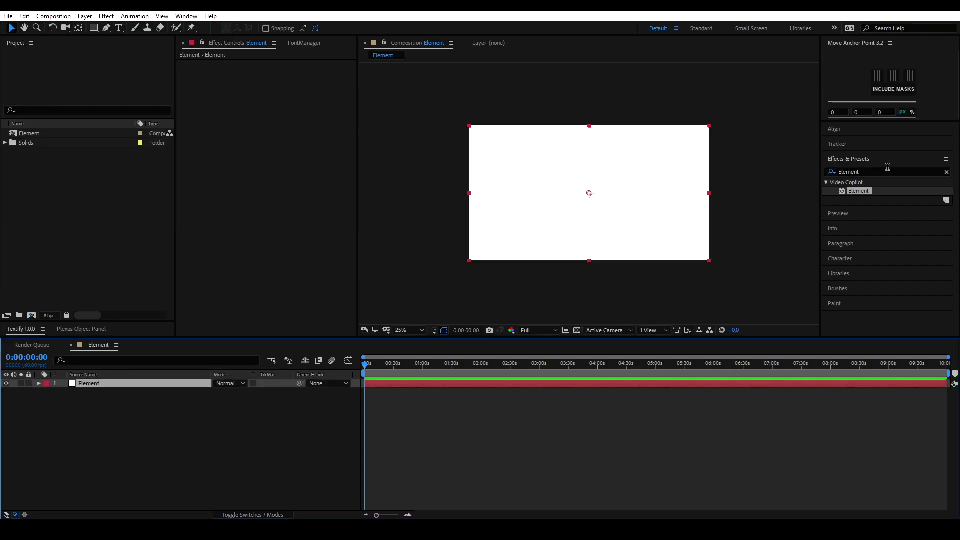
Step: Apply the Element effect from Effects & Presets onto the Element solid
double_click(861, 193)
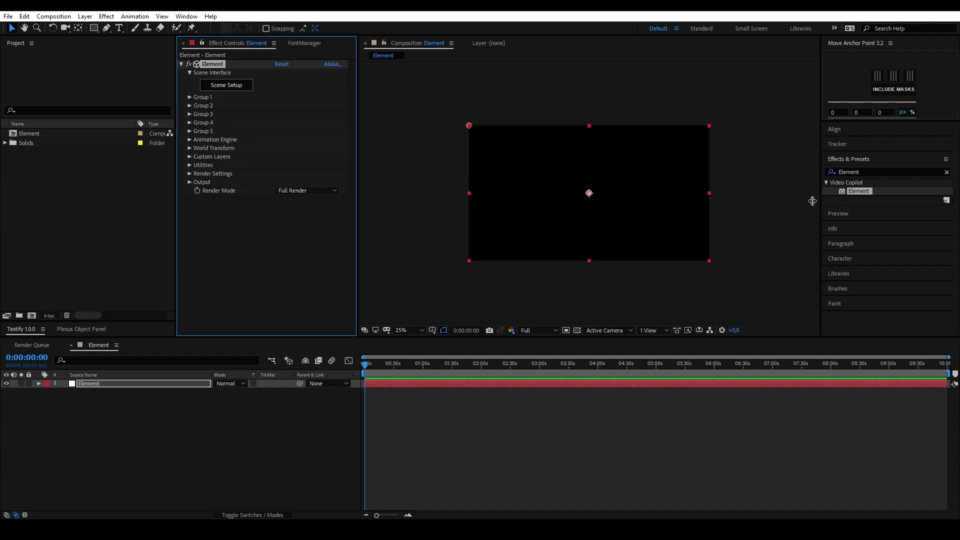
key(ctrl+z)
drag(859, 190, 706, 174)
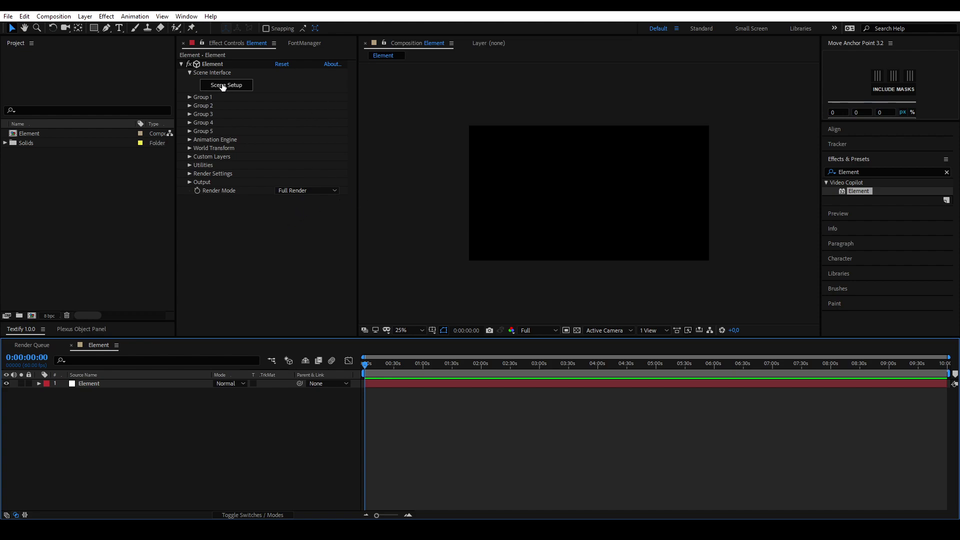
Step: Enter Element 3D Scene Setup and show the Create primitives list
click(212, 64)
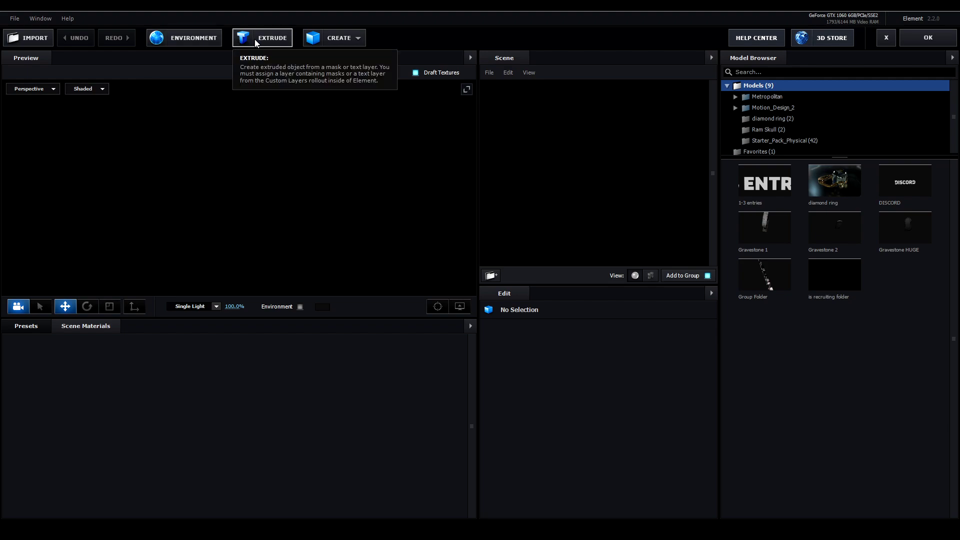
click(359, 42)
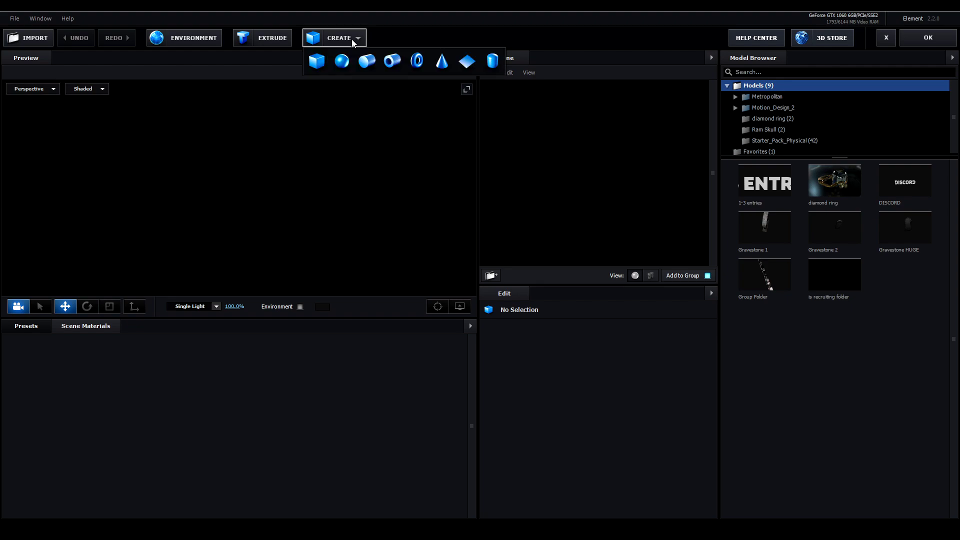
Step: Add a default box model to the Element 3D scene
click(317, 61)
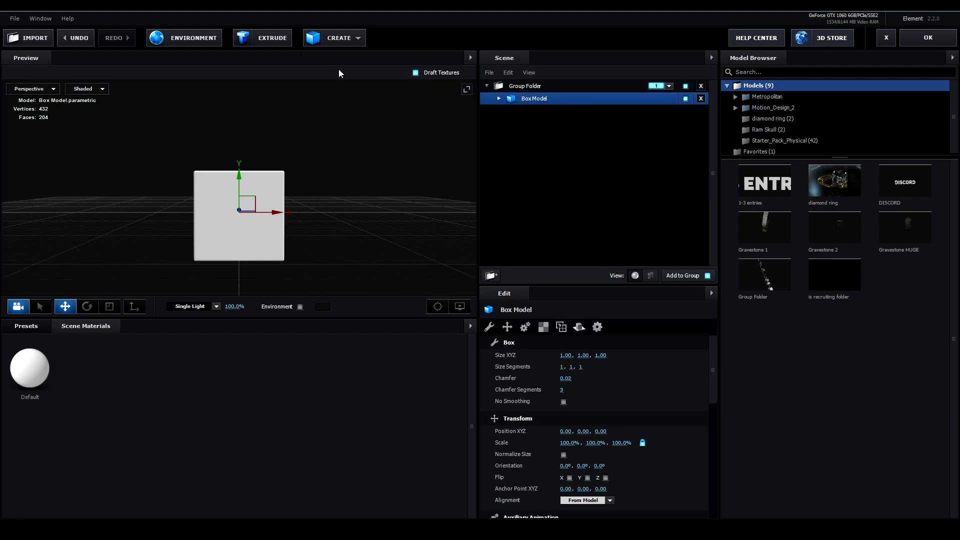
drag(434, 155, 367, 169)
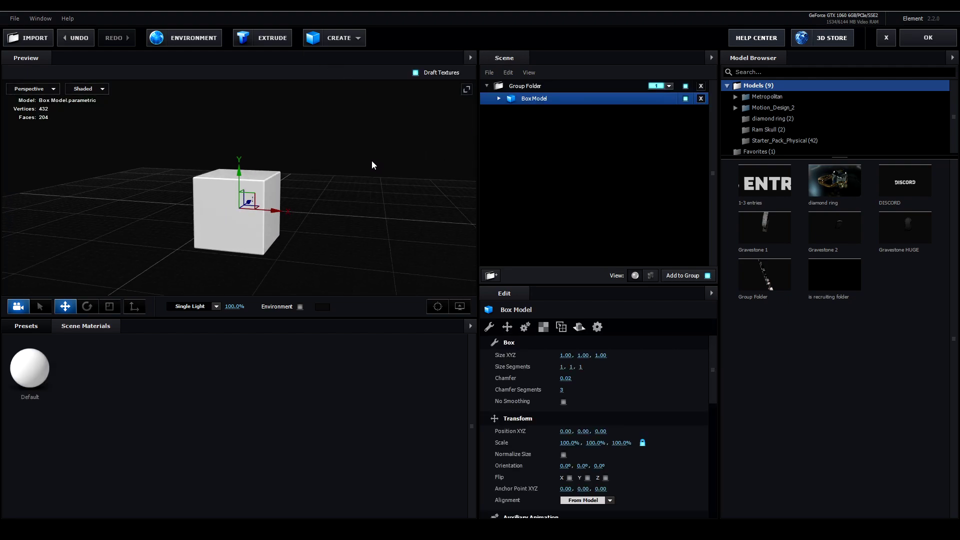
Step: Apply the Photo Holder material from Presets > Materials > Physical onto the Box Model
click(26, 325)
click(48, 383)
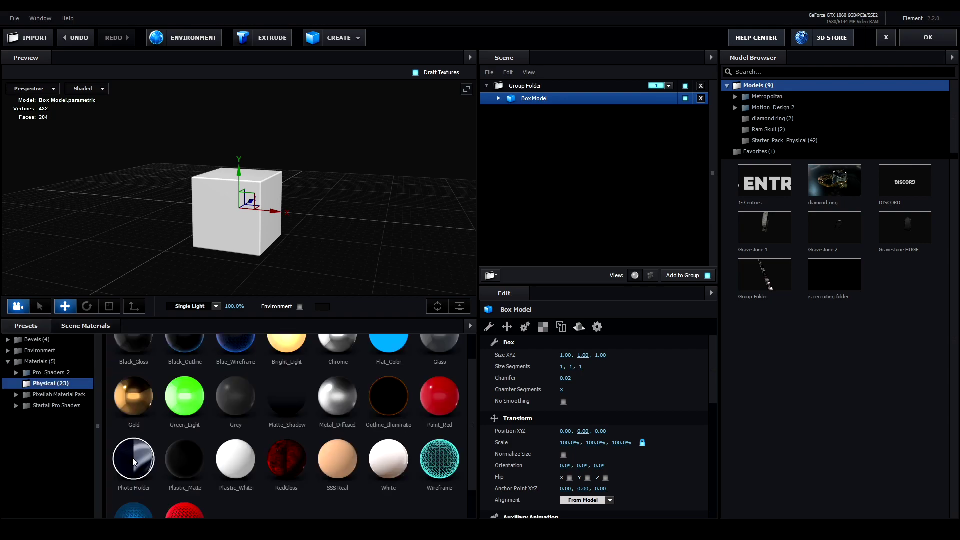
drag(133, 458, 555, 112)
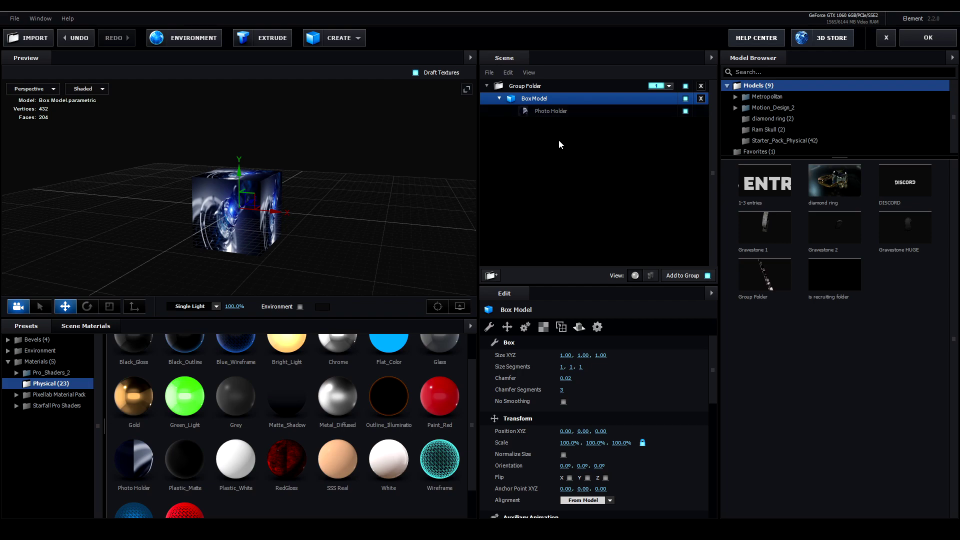
drag(290, 270, 366, 224)
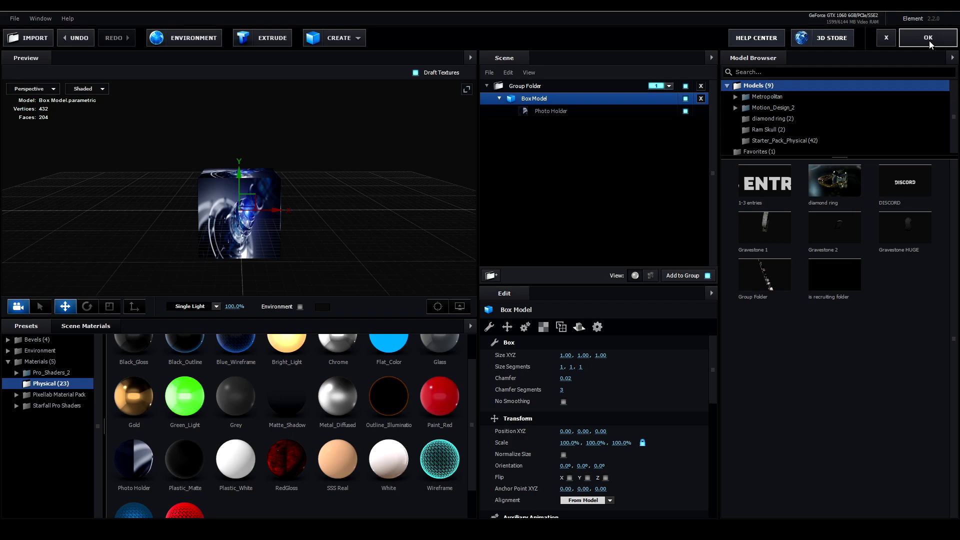
Step: Return to After Effects and create a new square composition named Video
click(928, 37)
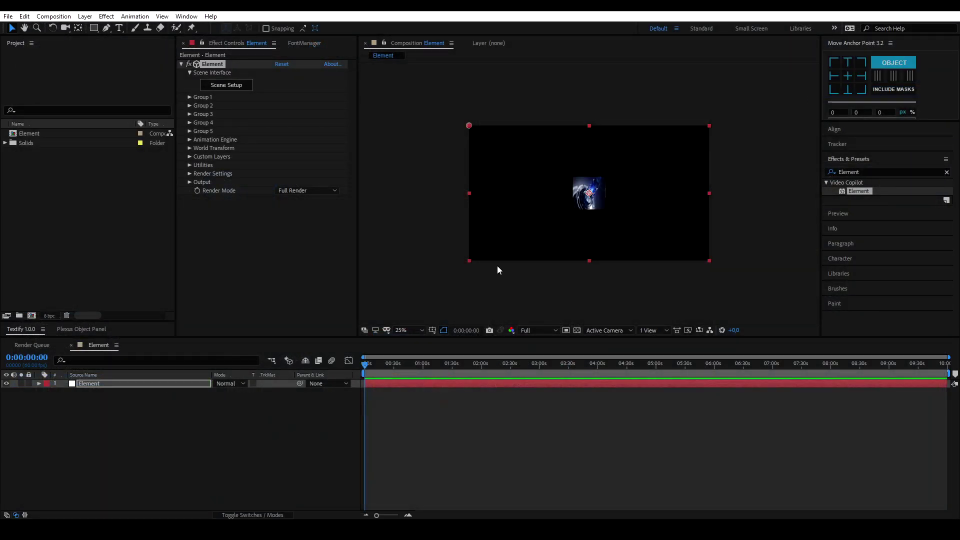
right_click(125, 239)
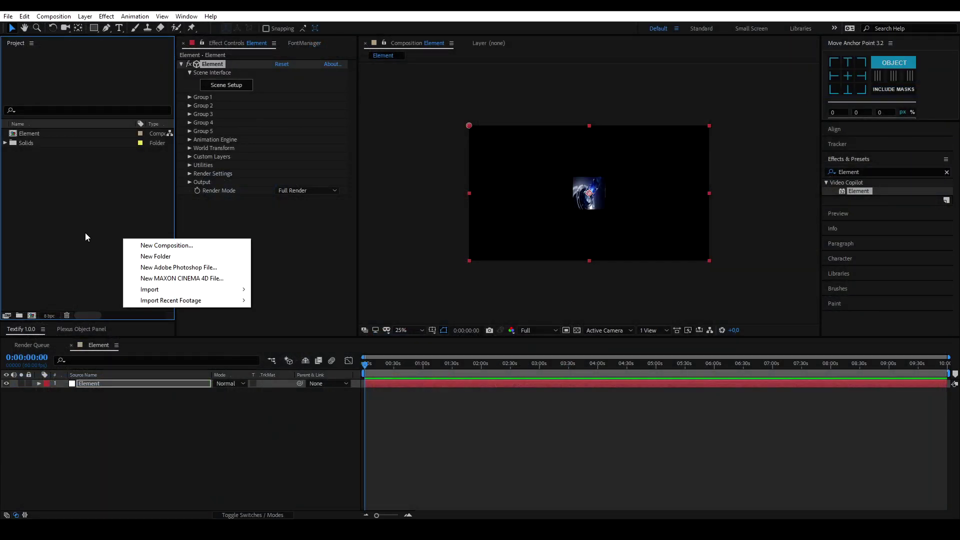
click(173, 246)
text(Video)
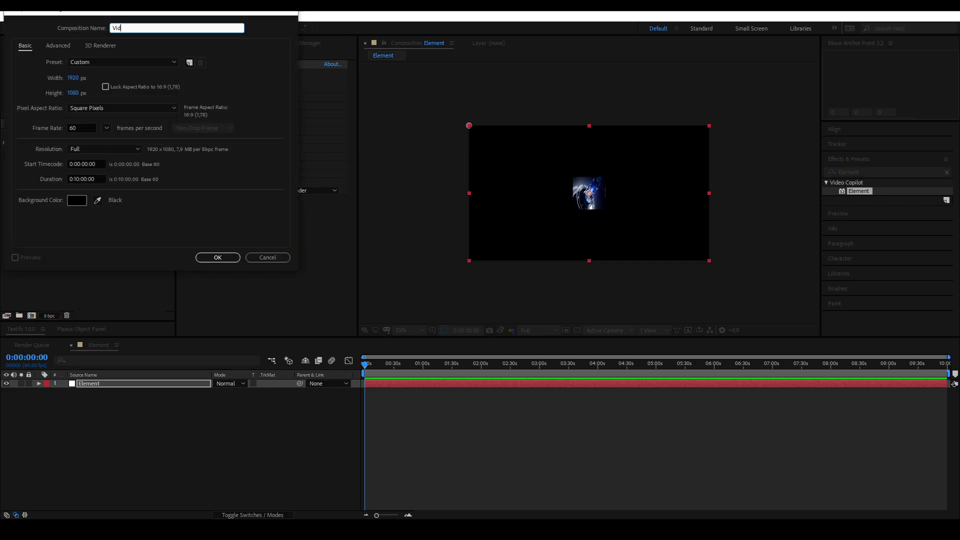
key(Tab)
key(Tab)
key(Tab)
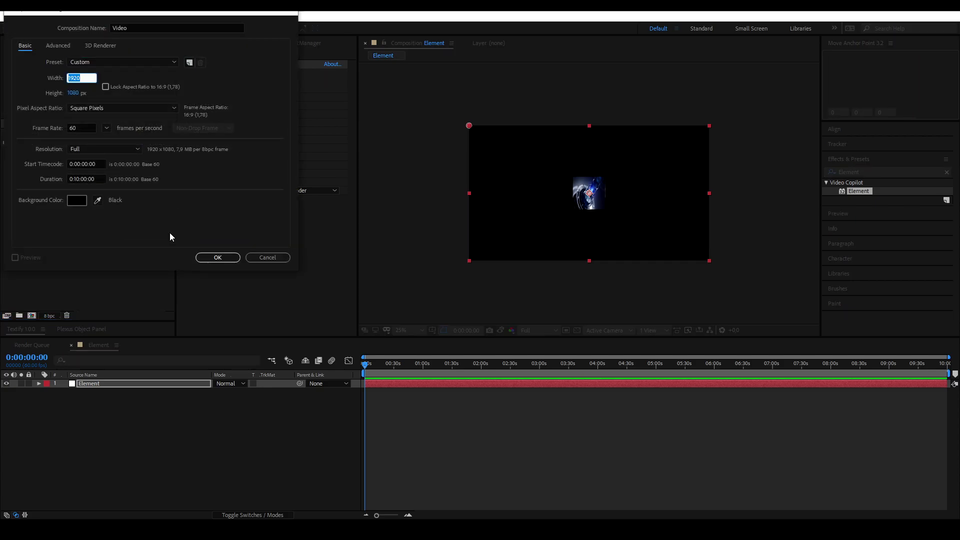
text(1050)
key(BackSpace)
key(BackSpace)
text(80)
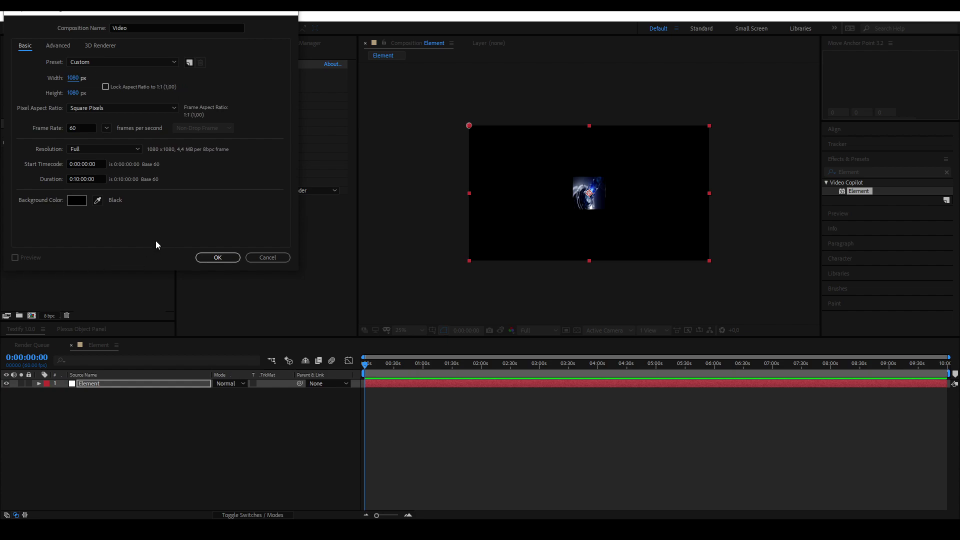
click(217, 258)
Step: Place the Video composition beneath the Element solid in the timeline and hide its visibility
click(98, 345)
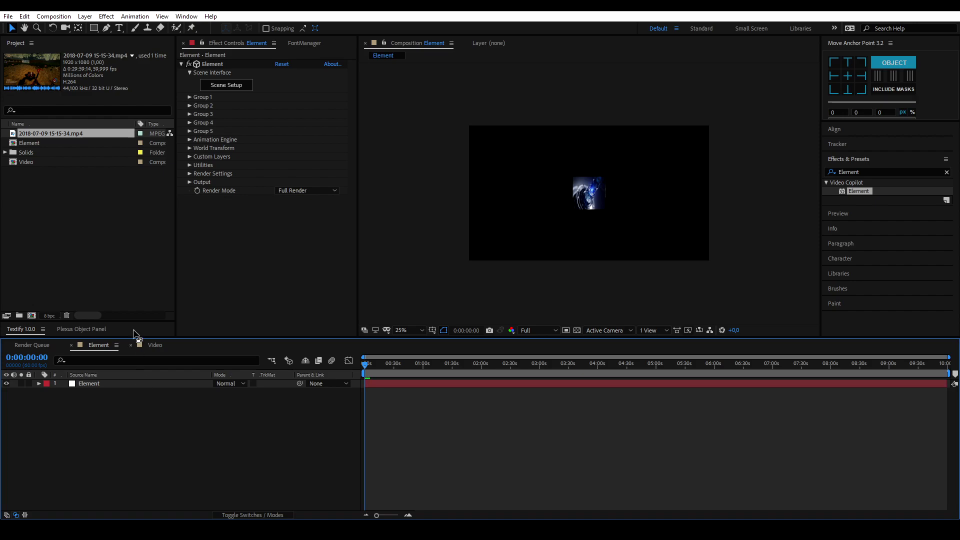
click(66, 186)
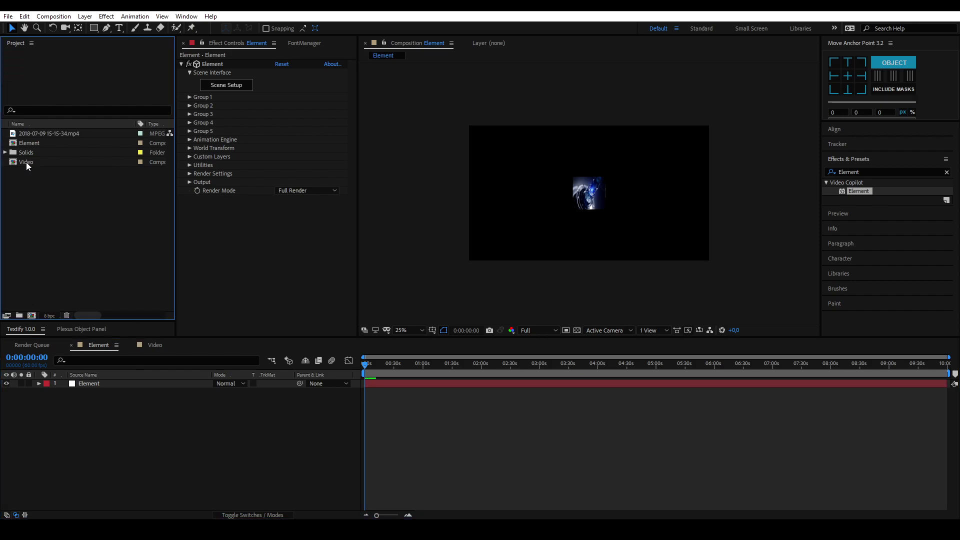
drag(27, 162, 156, 424)
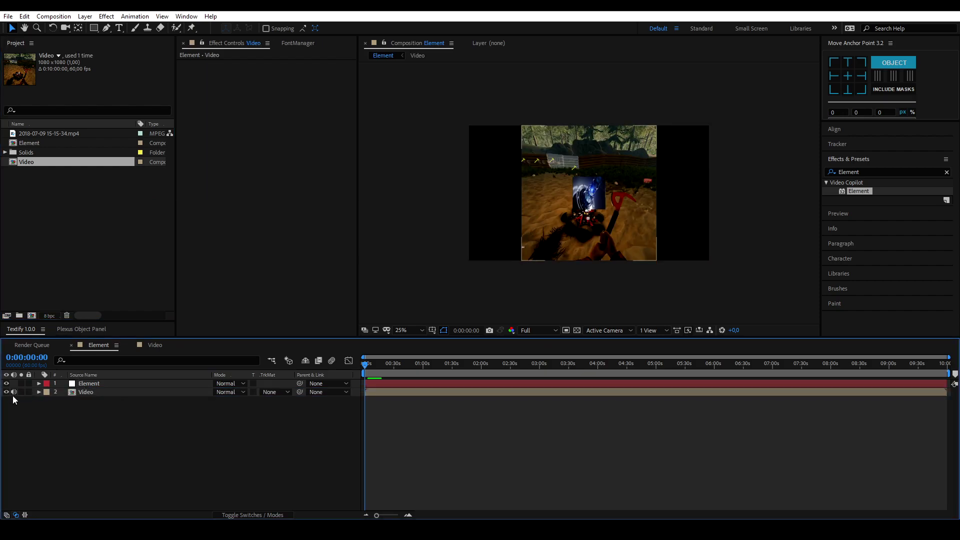
click(79, 392)
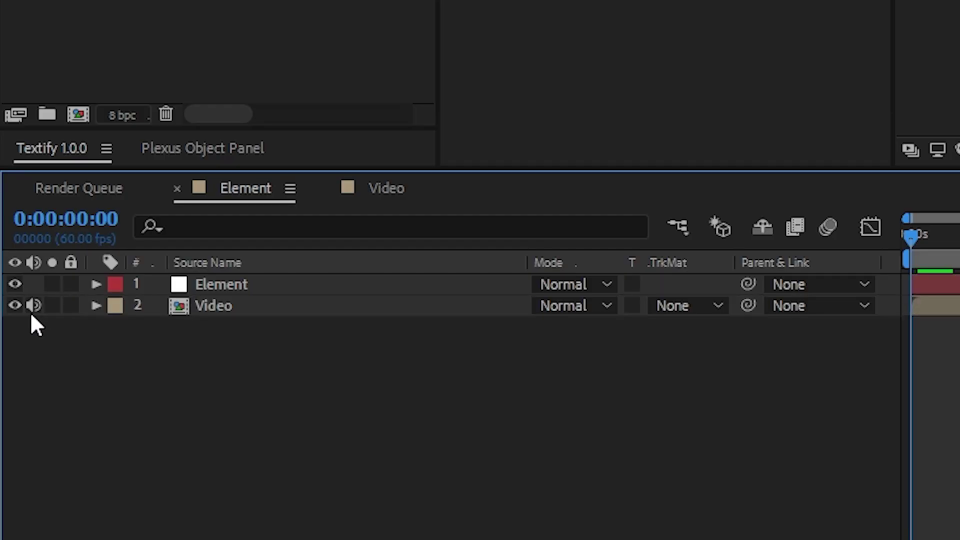
click(15, 306)
click(235, 313)
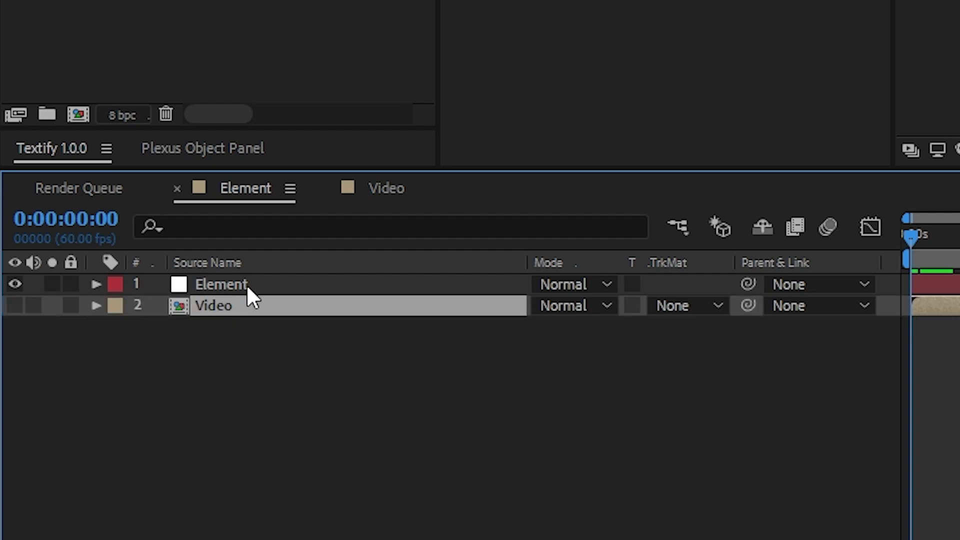
click(247, 285)
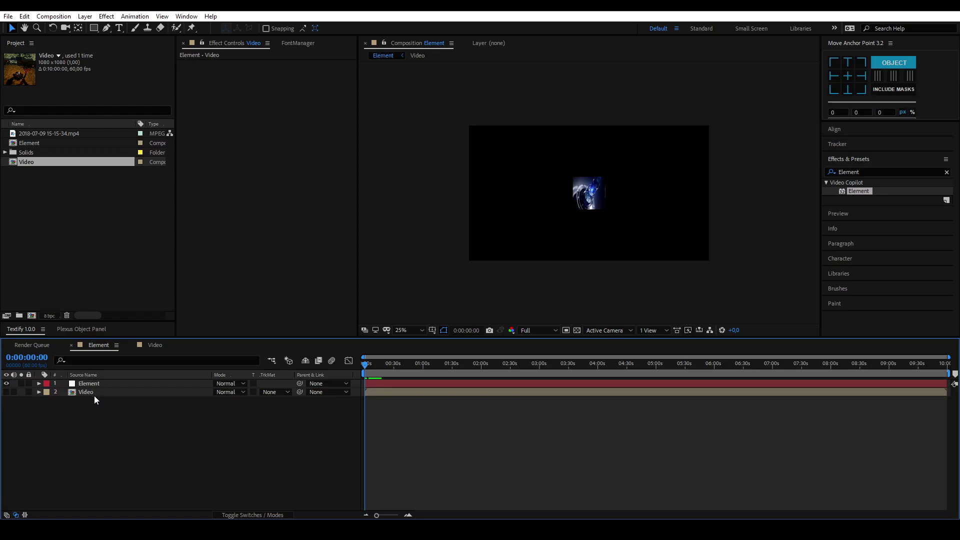
Step: Set Custom Texture Maps Layer 1 to 2. Video in the Element effect, then reopen Scene Setup
click(99, 384)
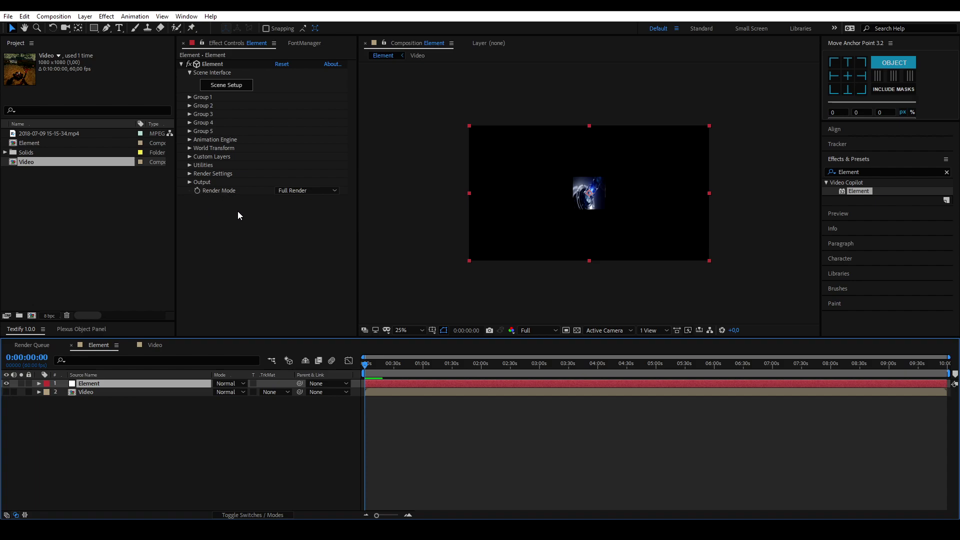
click(189, 157)
click(198, 173)
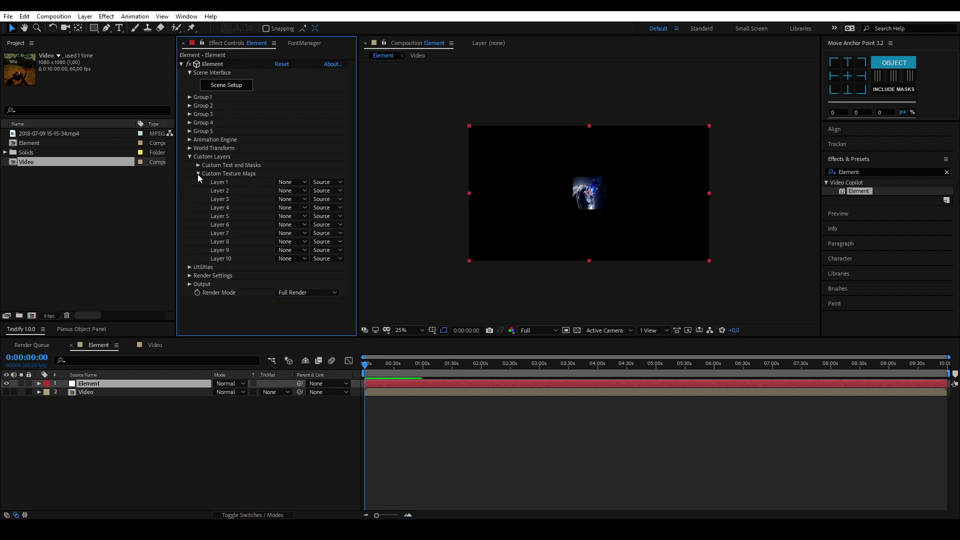
click(291, 183)
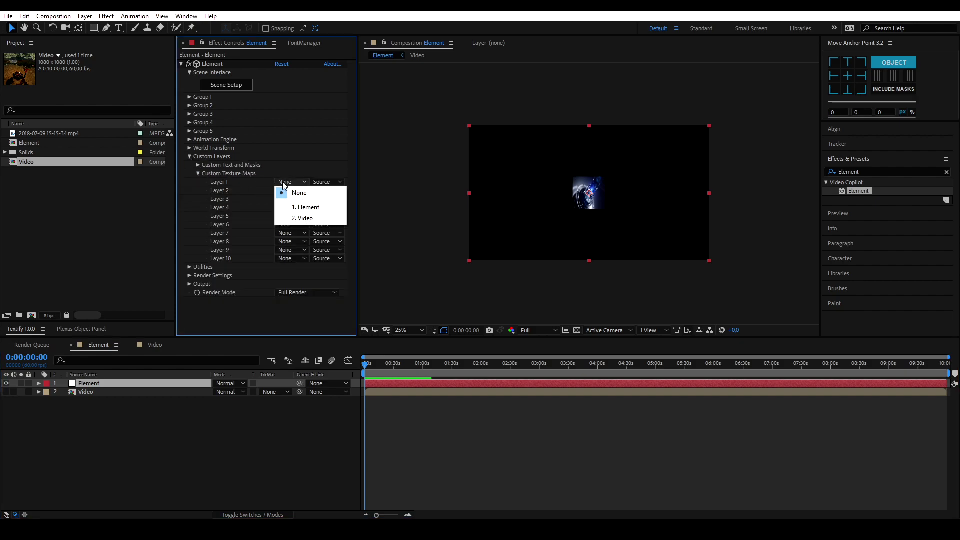
click(302, 219)
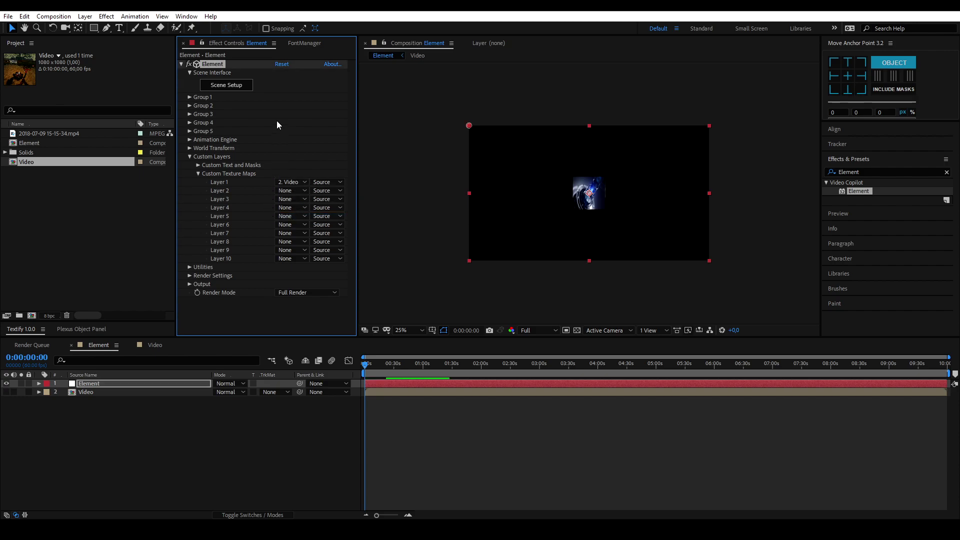
click(227, 84)
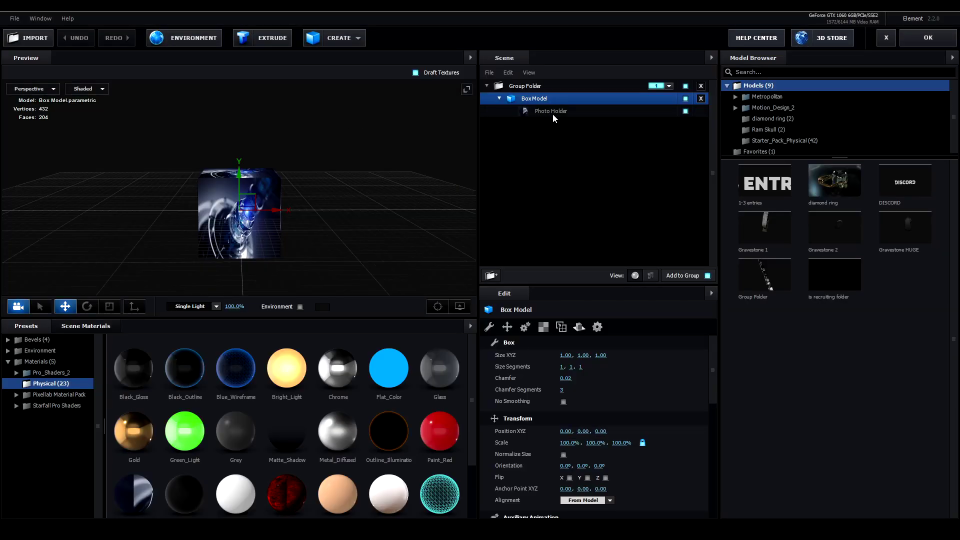
Step: Switch the Photo Holder diffuse texture from Element3D.jpg to Custom Layer 1 [Video] and confirm
click(554, 113)
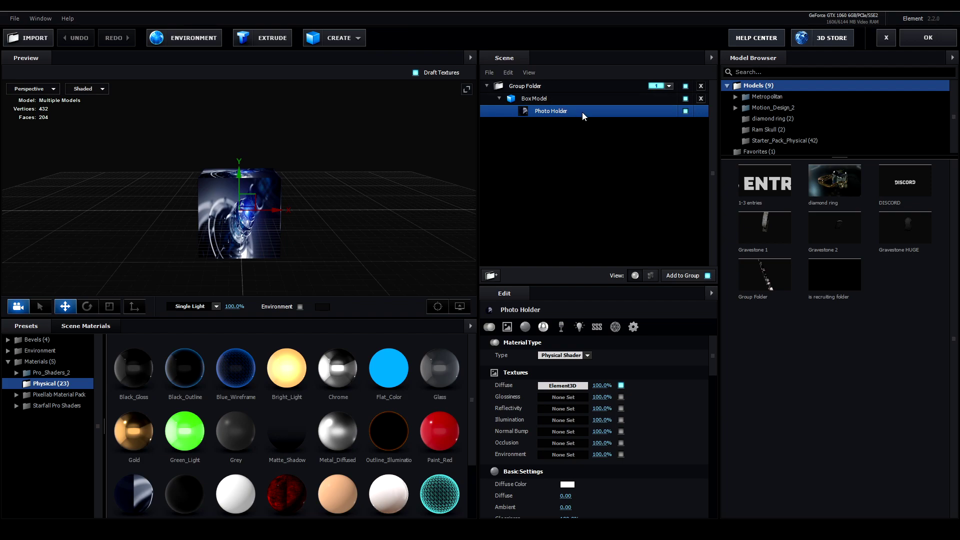
click(556, 391)
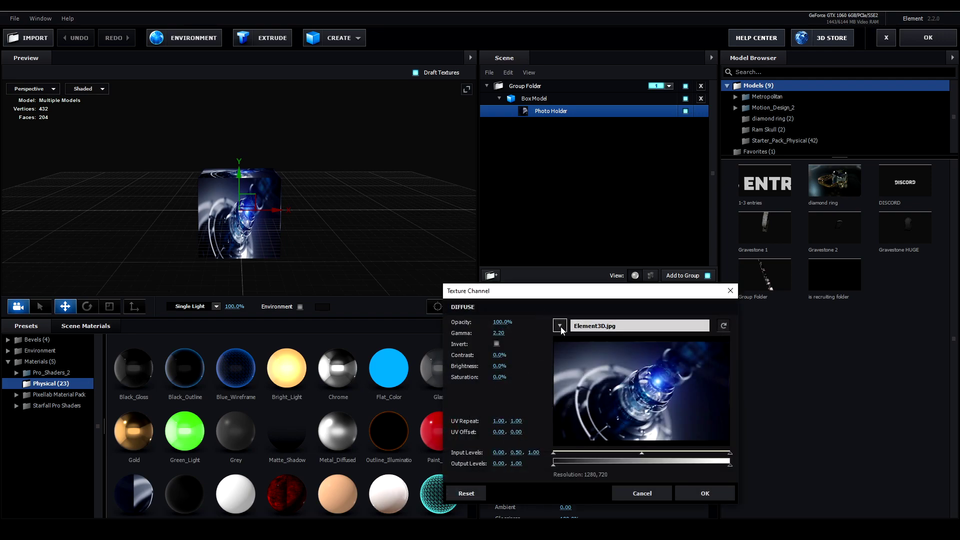
click(559, 325)
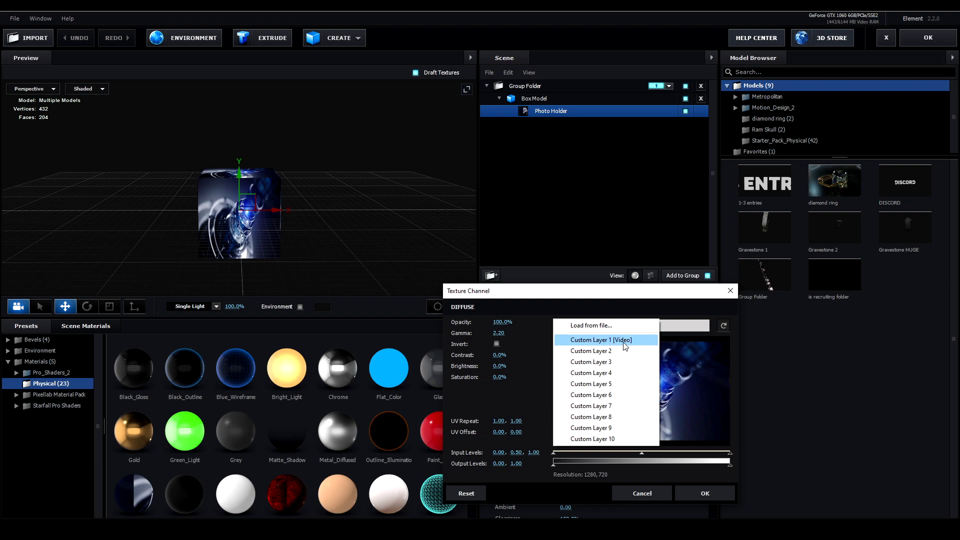
click(630, 339)
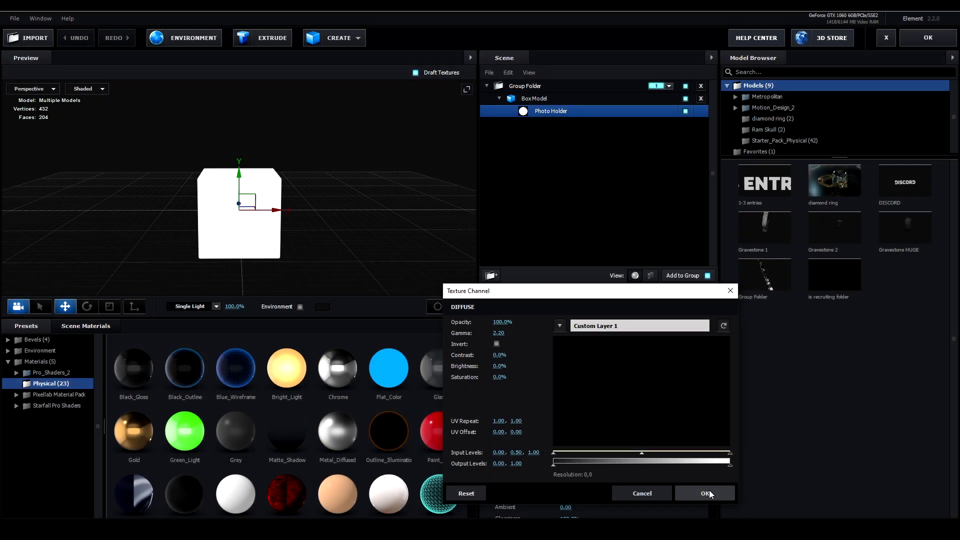
click(708, 493)
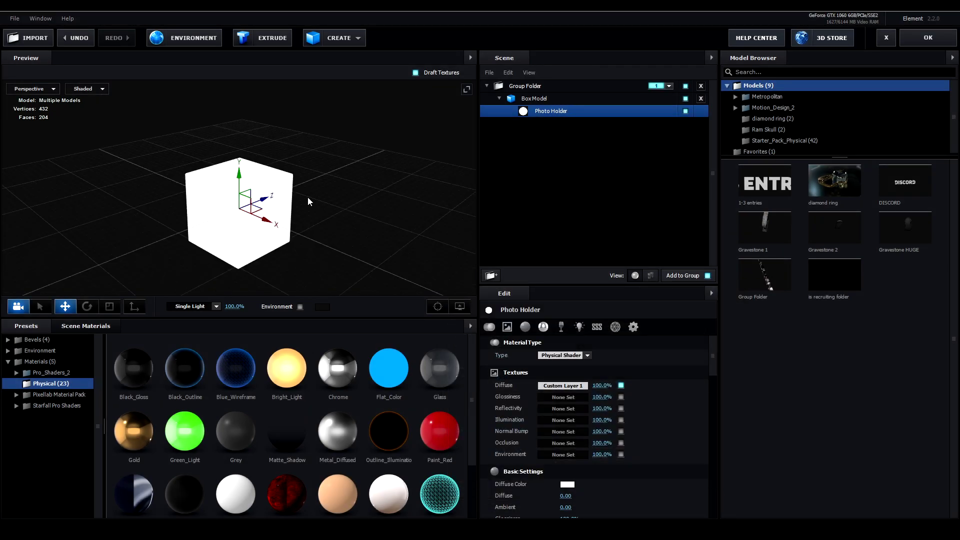
Step: Back in After Effects, set Group 1 Particle Replicator X and Y Rotation to 36°
click(929, 37)
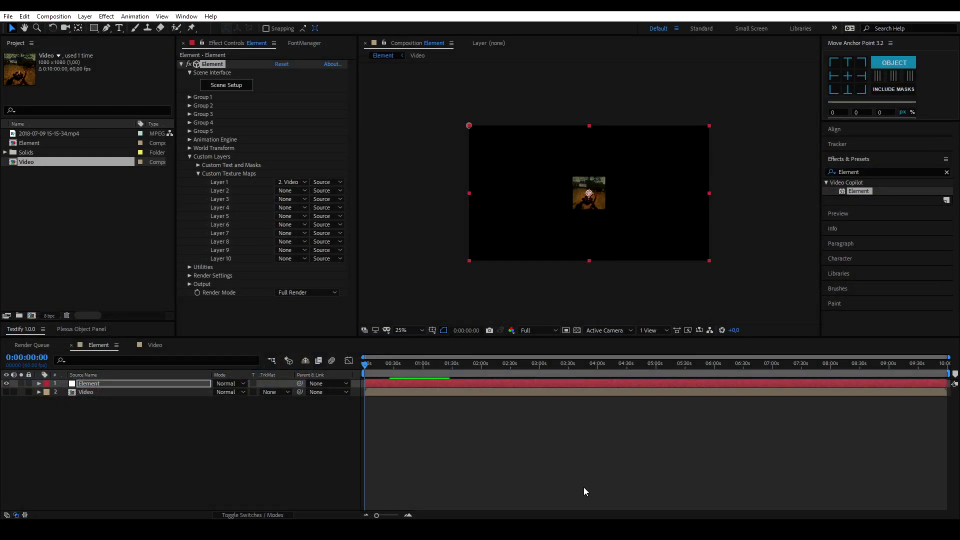
scroll(598, 223, up, 1)
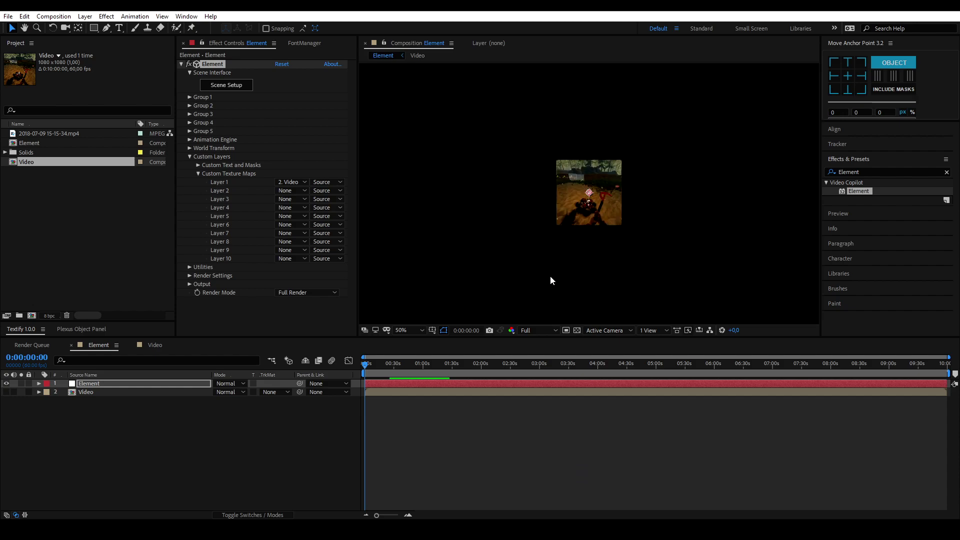
click(393, 365)
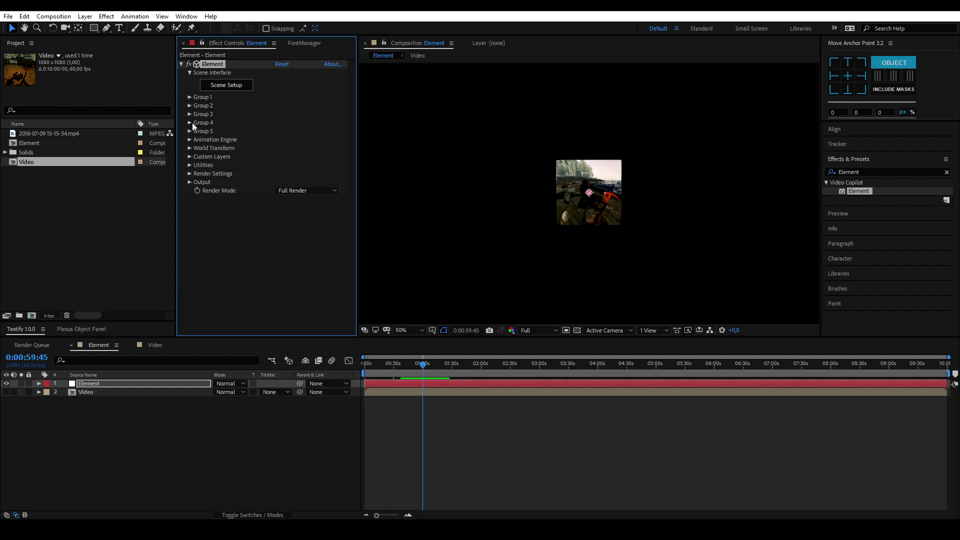
click(190, 98)
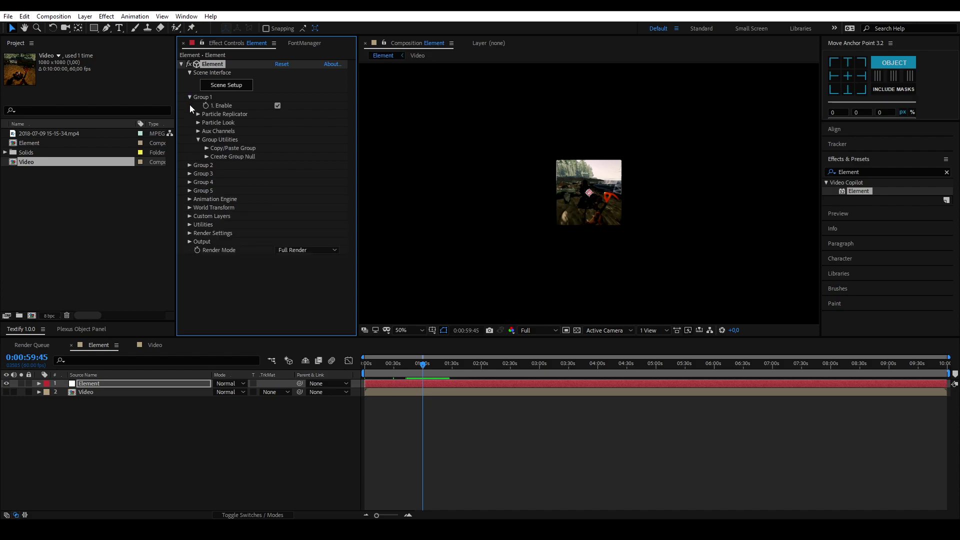
click(197, 114)
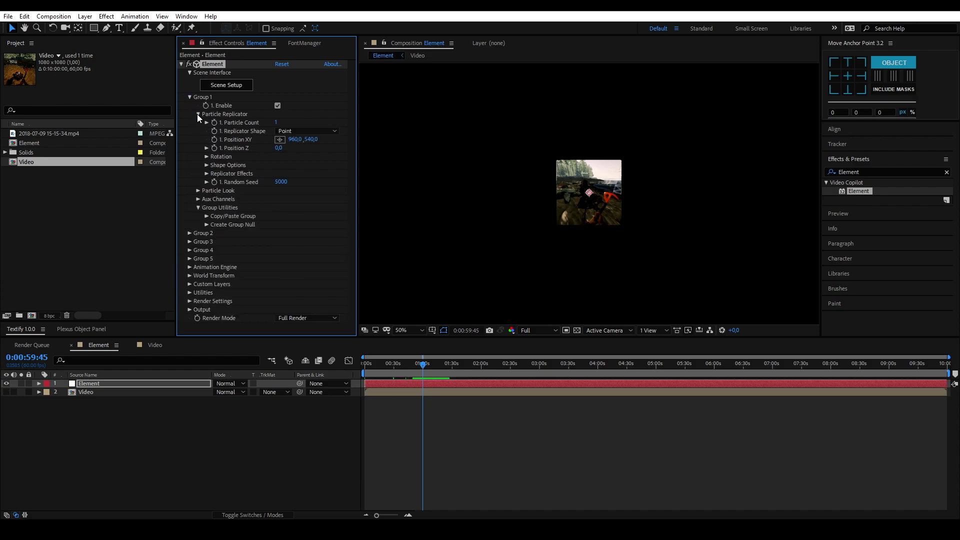
click(206, 156)
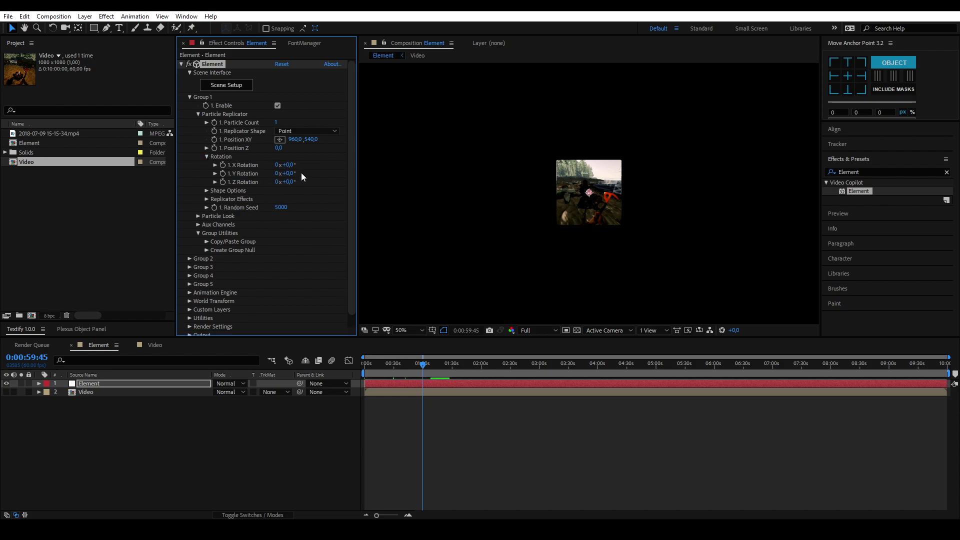
mouse_move(290, 173)
mouse_down()
mouse_move(311, 175)
mouse_move(312, 165)
mouse_up()
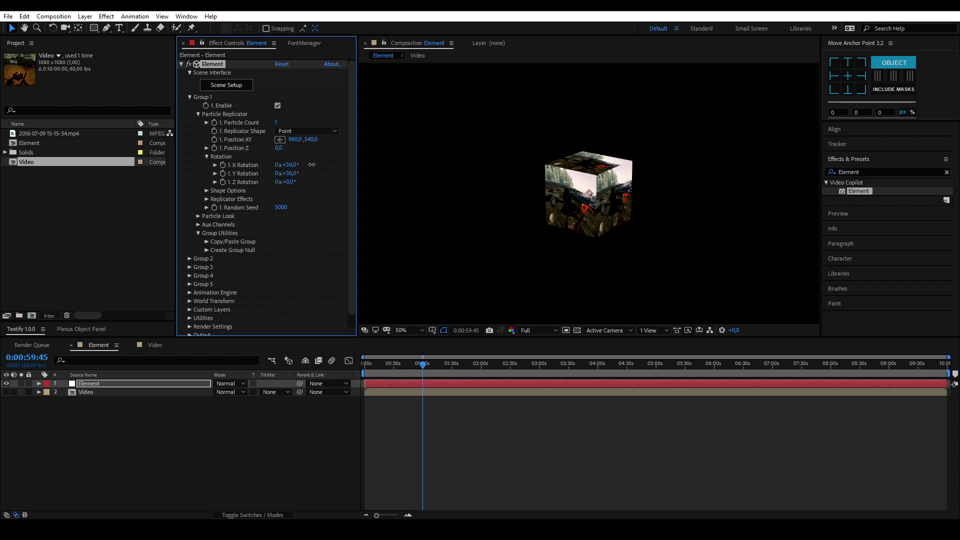